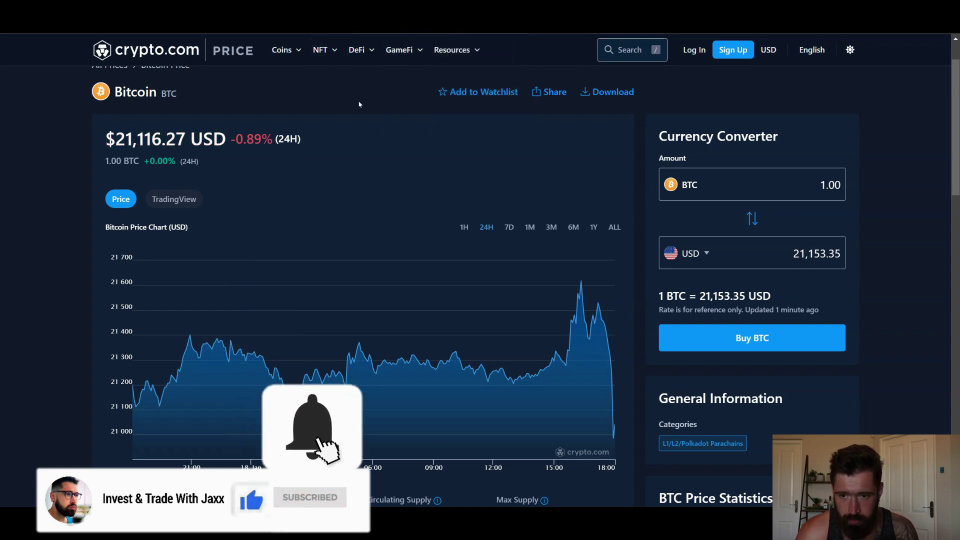
Review Bitcoin's current price, 24-hour chart and market figures on its Crypto.com price page
{"action": "scroll", "coordinate": [324, 175], "scroll_direction": "up", "scroll_amount": 1}
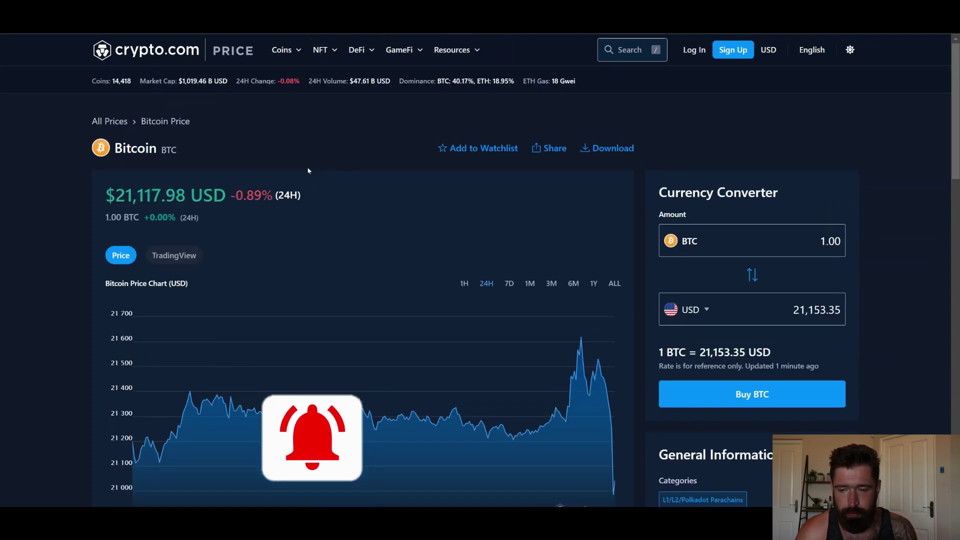
{"action": "scroll", "coordinate": [306, 158], "scroll_direction": "down", "scroll_amount": 2}
{"action": "scroll", "coordinate": [305, 158], "scroll_direction": "up", "scroll_amount": 2}
{"action": "scroll", "coordinate": [161, 162], "scroll_direction": "down", "scroll_amount": 1}
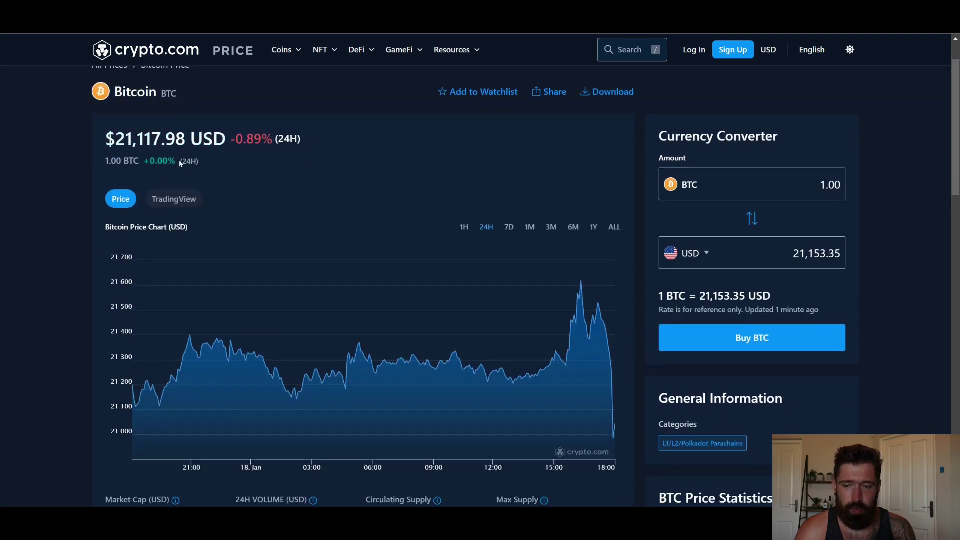
{"action": "scroll", "coordinate": [298, 135], "scroll_direction": "down", "scroll_amount": 1}
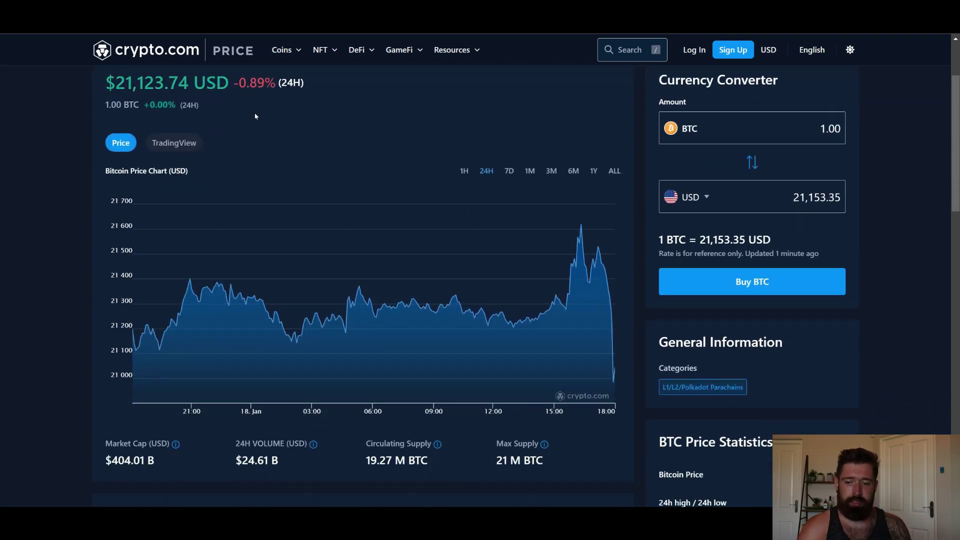
{"action": "scroll", "coordinate": [255, 116], "scroll_direction": "down", "scroll_amount": 1}
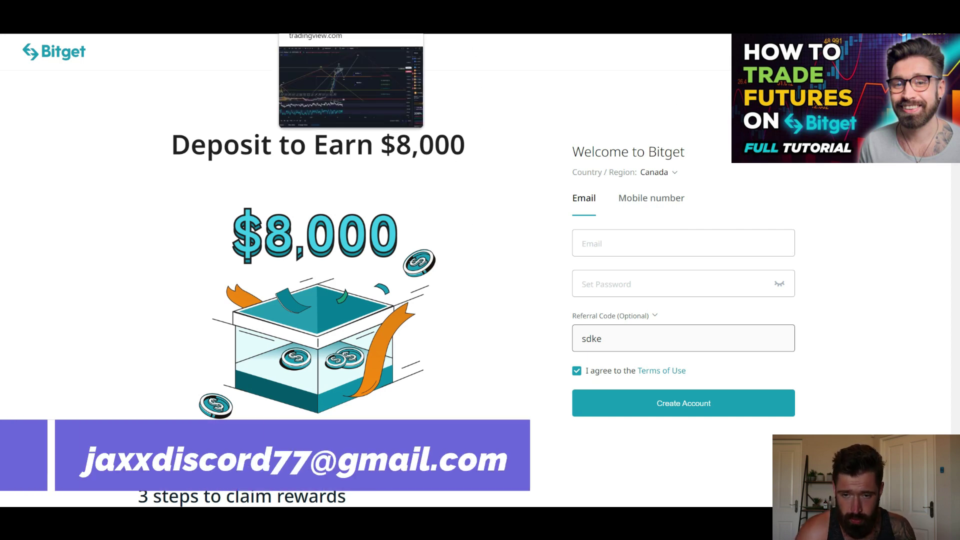
Switch to the 1h BTCUSD Bitfinex chart in TradingView and examine the latest candles around the white wedge
{"action": "left_click", "coordinate": [320, 8]}
{"action": "scroll", "coordinate": [599, 170], "scroll_direction": "up", "scroll_amount": 3}
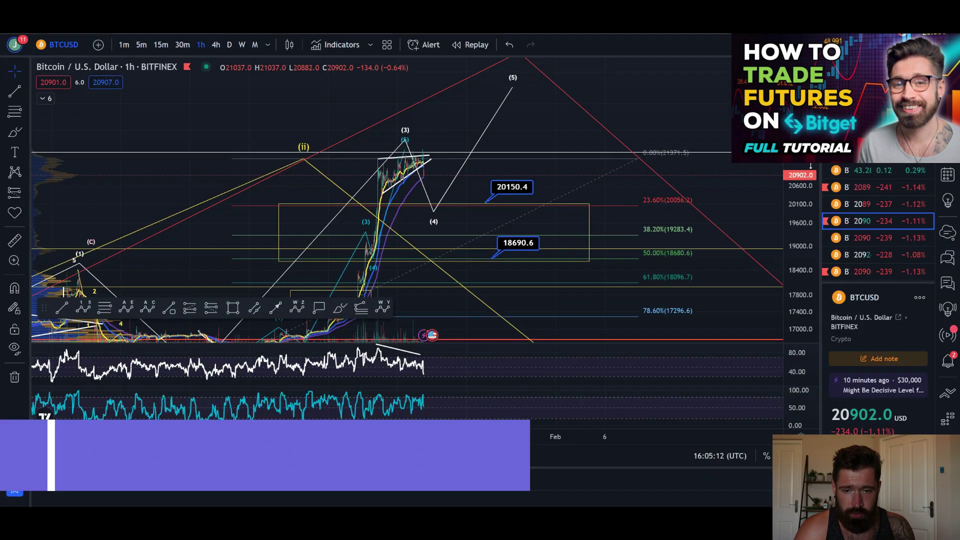
{"action": "scroll", "coordinate": [455, 103], "scroll_direction": "up", "scroll_amount": 3}
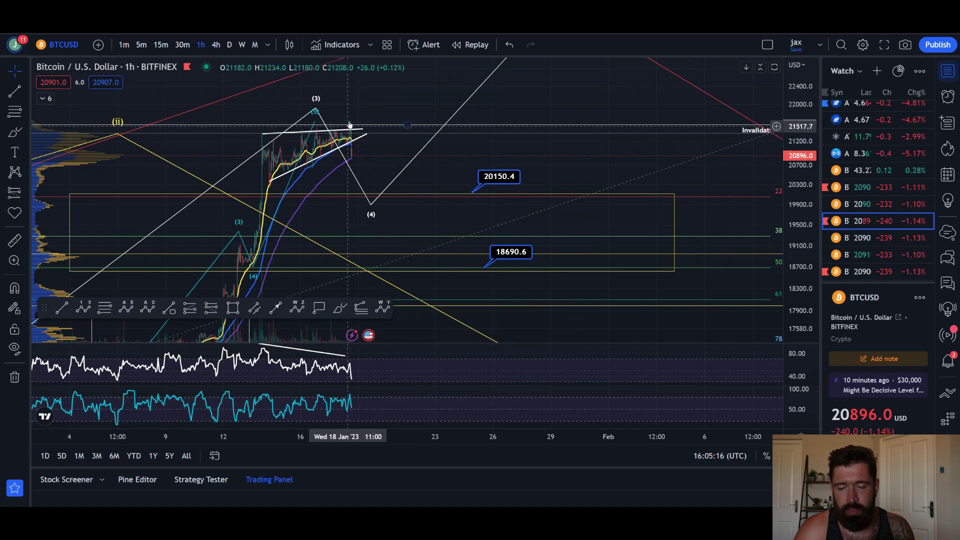
{"action": "left_click_drag", "start_coordinate": [386, 98], "coordinate": [461, 99]}
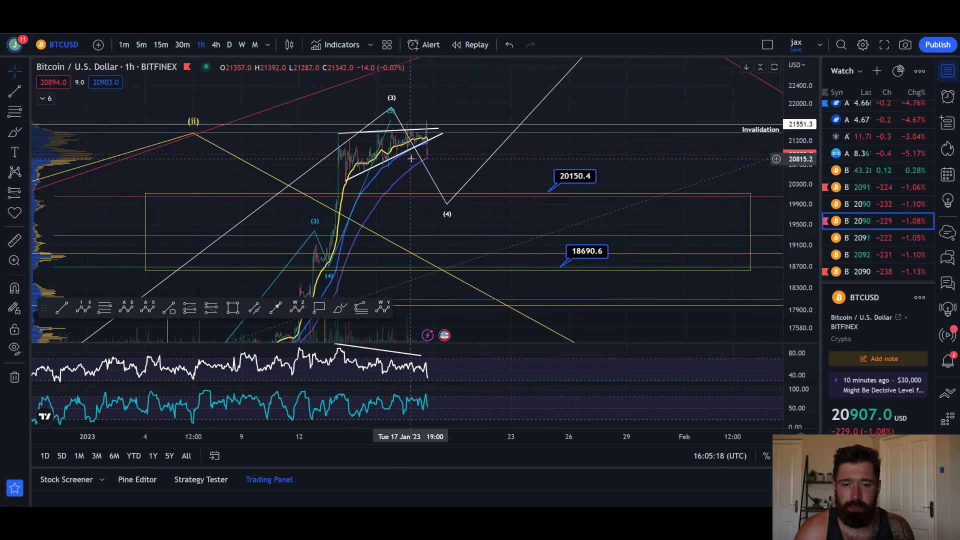
{"action": "left_click_drag", "start_coordinate": [794, 135], "coordinate": [794, 182]}
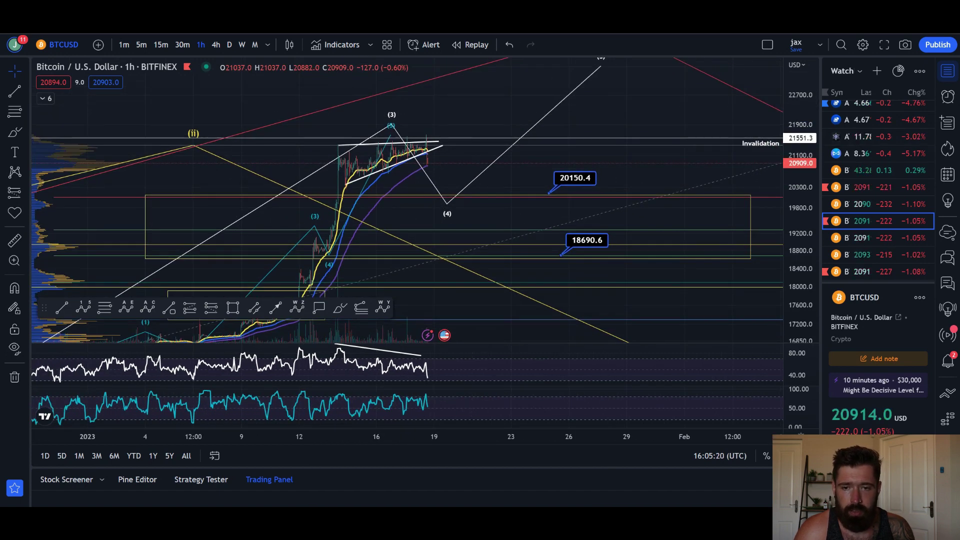
Check the latest BTC posts in Discord's signals-analysis channel, and return to TradingView to inspect the wedge beside the Invalidation line
{"action": "key", "text": "alt+Tab"}
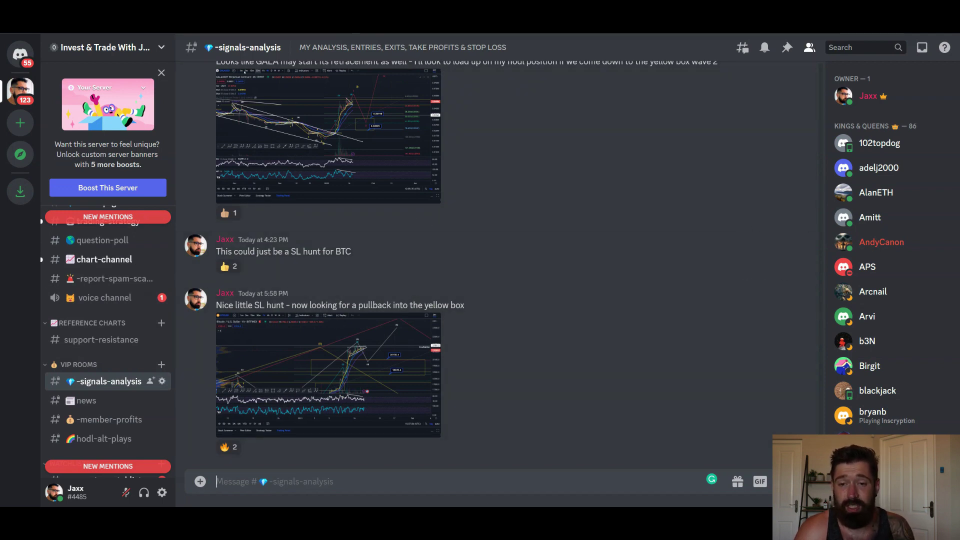
{"action": "key", "text": "alt+Tab"}
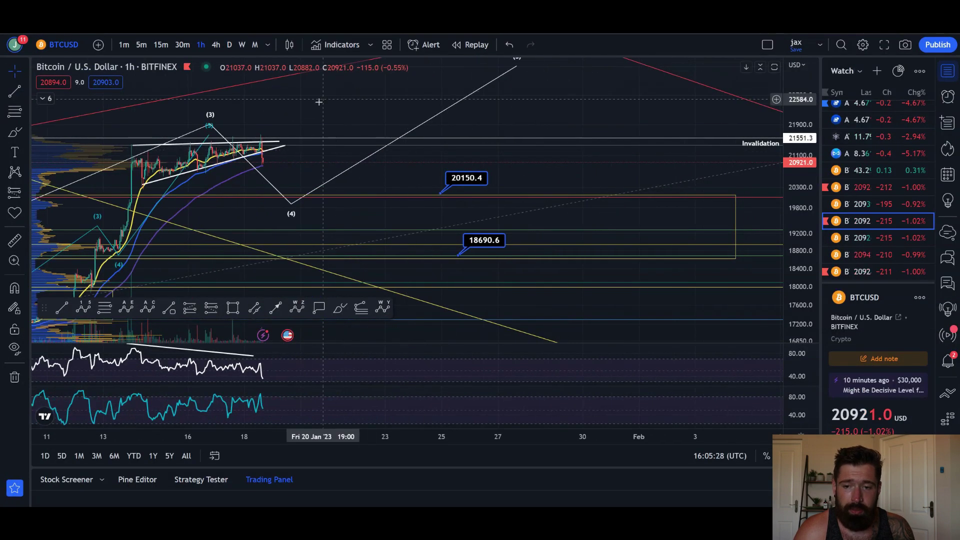
{"action": "left_click_drag", "start_coordinate": [804, 230], "coordinate": [800, 179]}
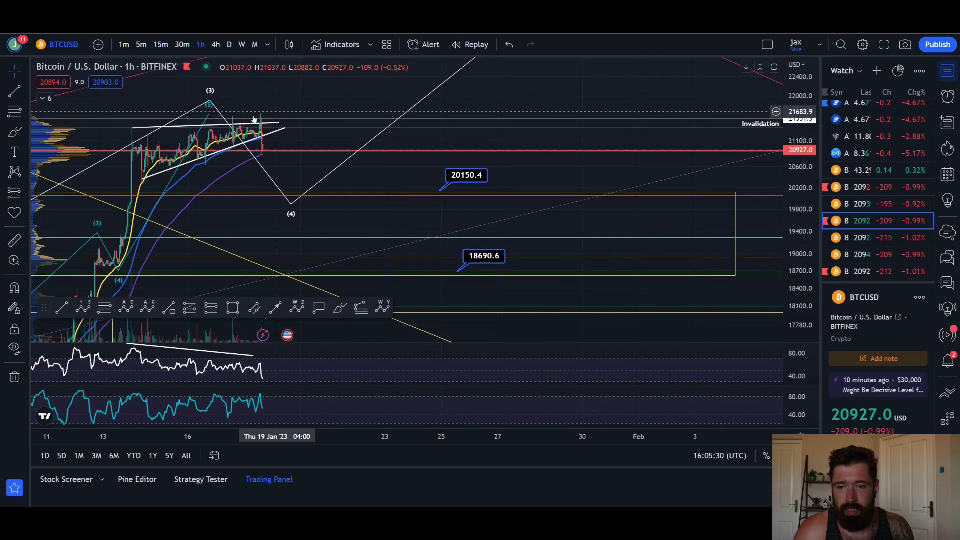
{"action": "left_click_drag", "start_coordinate": [258, 108], "coordinate": [355, 102]}
{"action": "scroll", "coordinate": [456, 101], "scroll_direction": "down", "scroll_amount": 2}
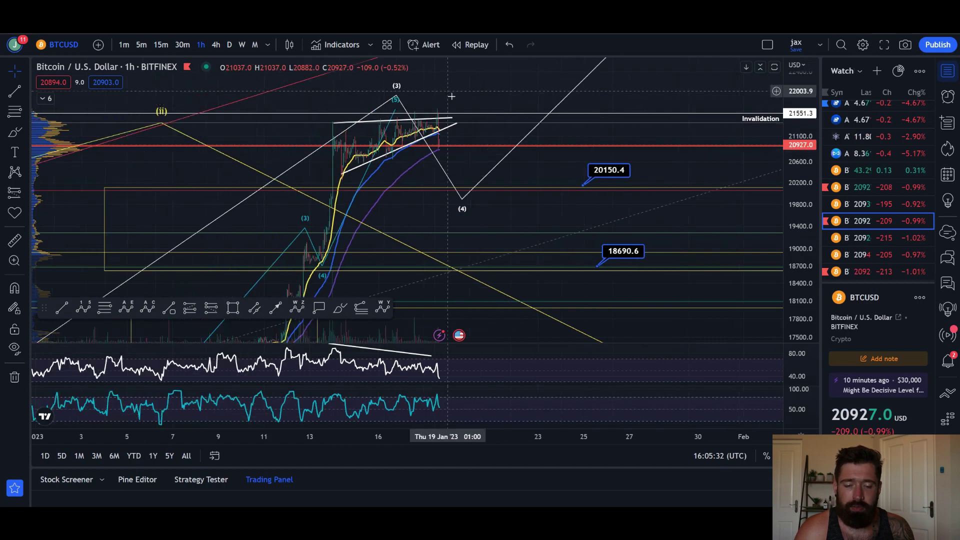
Examine the yellow pullback box between the 20150.4 and 18690.6 callouts against the Fibonacci retracement levels
{"action": "left_click_drag", "start_coordinate": [799, 127], "coordinate": [798, 203]}
{"action": "scroll", "coordinate": [710, 180], "scroll_direction": "down", "scroll_amount": 5}
{"action": "left_click_drag", "start_coordinate": [595, 113], "coordinate": [405, 115]}
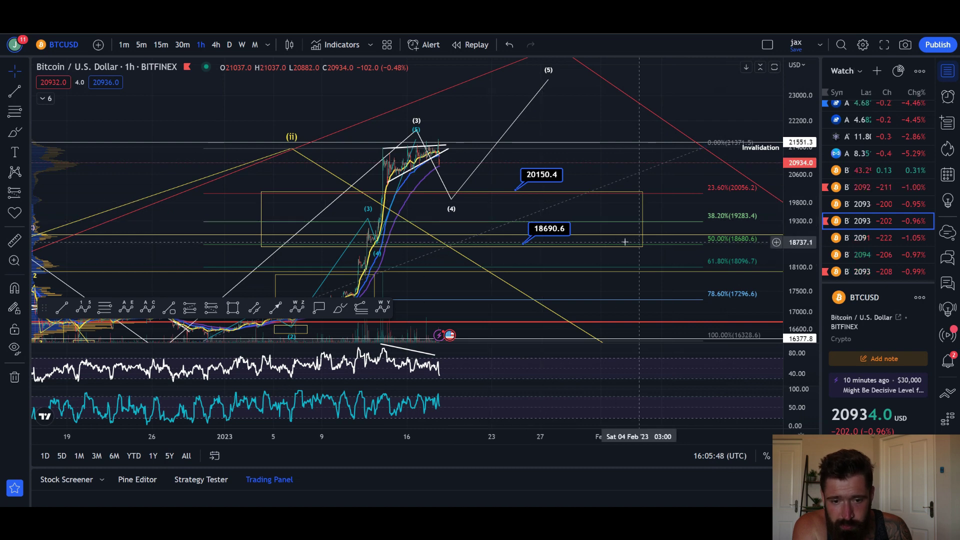
{"action": "scroll", "coordinate": [583, 228], "scroll_direction": "down", "scroll_amount": 5}
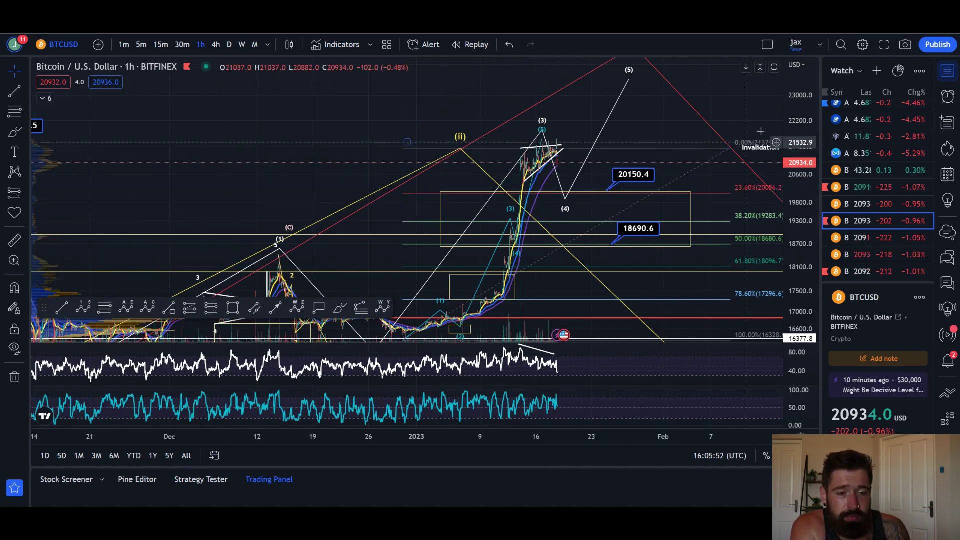
Compare the recent BTCUSD highs with the early November peak marked 21575.5 and the yellow wave (ii)
{"action": "left_click_drag", "start_coordinate": [789, 111], "coordinate": [800, 60]}
{"action": "scroll", "coordinate": [580, 125], "scroll_direction": "down", "scroll_amount": 2}
{"action": "left_click_drag", "start_coordinate": [97, 145], "coordinate": [220, 148]}
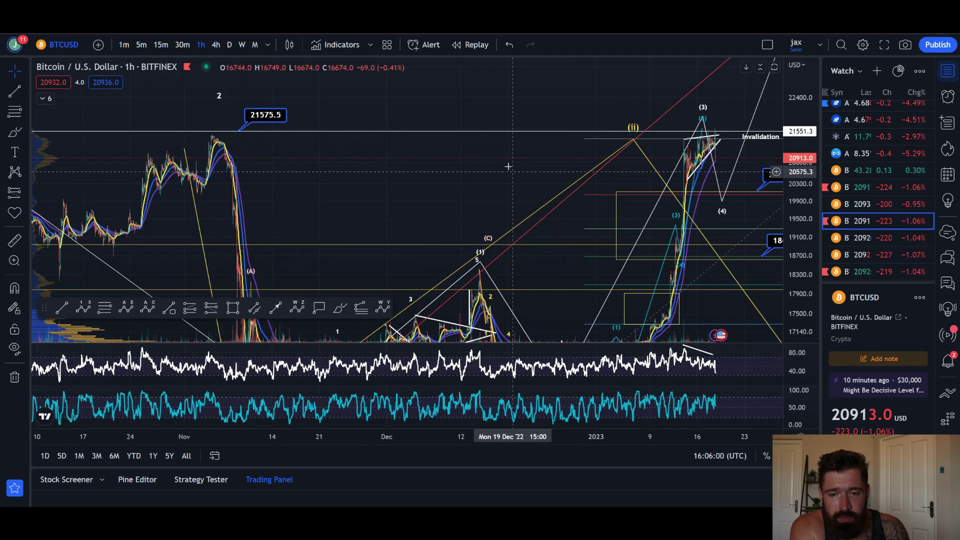
{"action": "left_click_drag", "start_coordinate": [793, 117], "coordinate": [794, 165]}
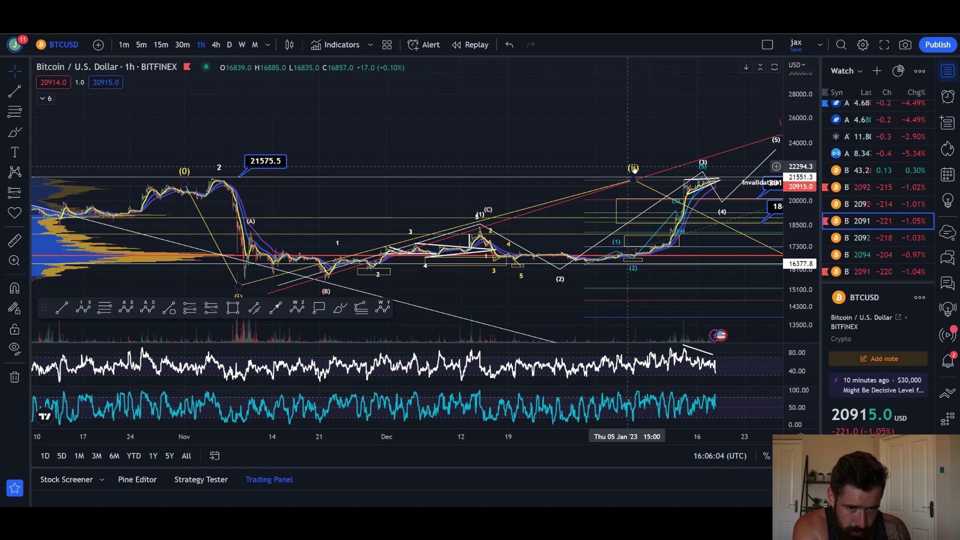
{"action": "left_click_drag", "start_coordinate": [602, 191], "coordinate": [526, 197]}
Examine the white wave (3) to (5) projection and the surrounding wave count since November
{"action": "left_click_drag", "start_coordinate": [795, 263], "coordinate": [790, 64]}
{"action": "scroll", "coordinate": [650, 125], "scroll_direction": "up", "scroll_amount": 5}
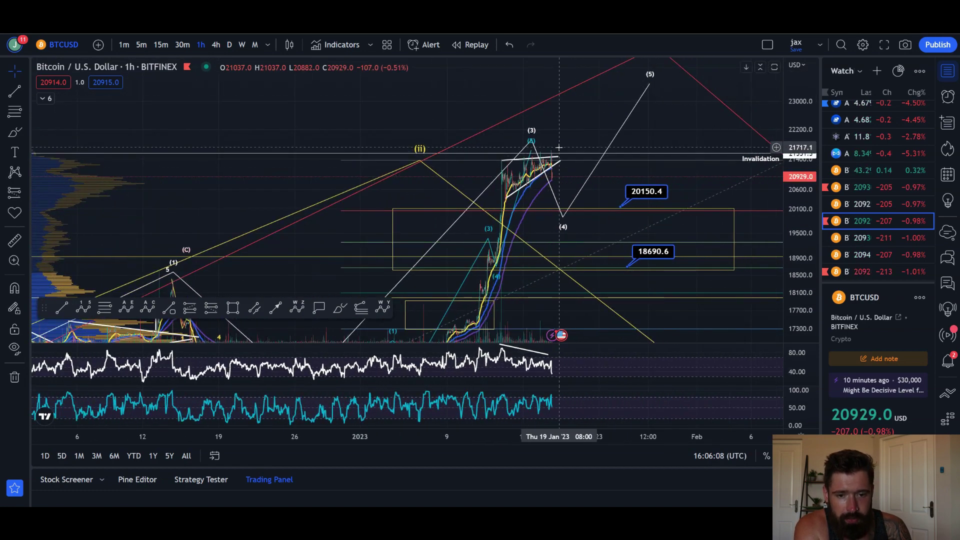
{"action": "scroll", "coordinate": [540, 132], "scroll_direction": "down", "scroll_amount": 2}
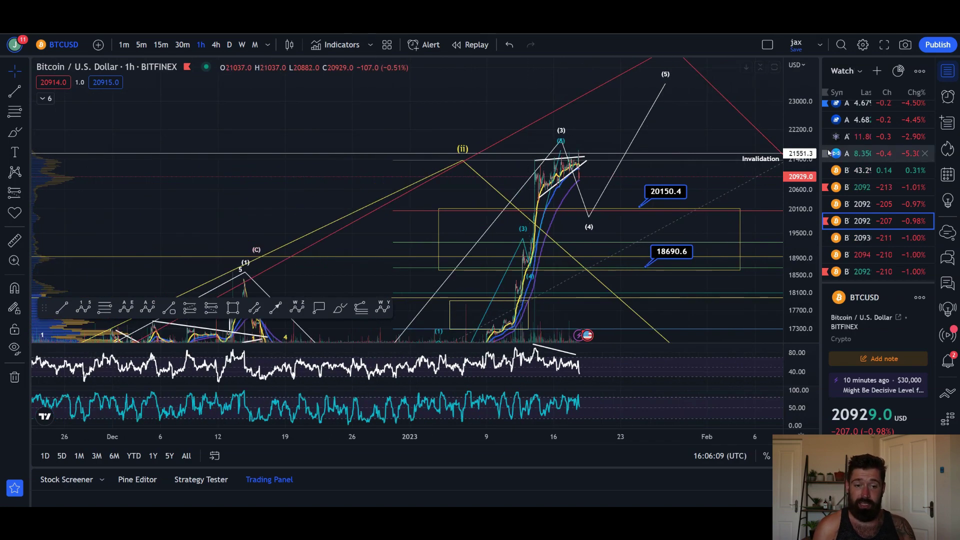
{"action": "left_click_drag", "start_coordinate": [807, 100], "coordinate": [746, 240]}
{"action": "scroll", "coordinate": [549, 129], "scroll_direction": "down", "scroll_amount": 3}
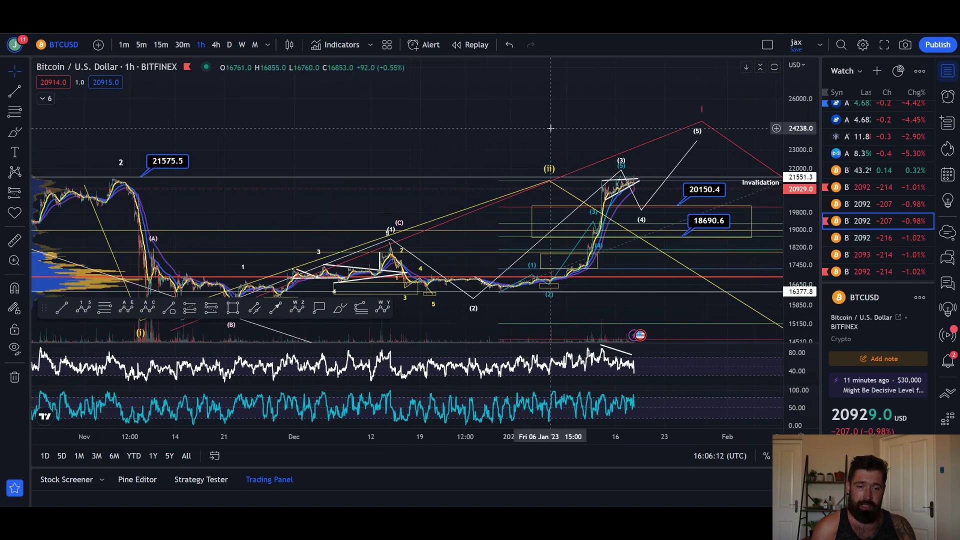
{"action": "left_click_drag", "start_coordinate": [507, 125], "coordinate": [398, 99]}
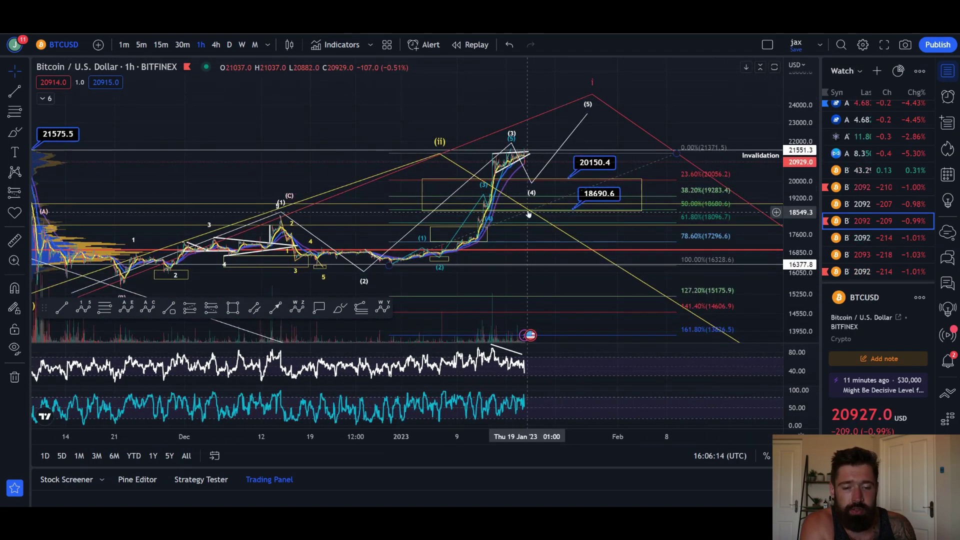
Switch the BTCUSD chart to the 4h interval and examine the larger red and yellow wave scenarios
{"action": "left_click_drag", "start_coordinate": [601, 107], "coordinate": [391, 124]}
{"action": "left_click", "coordinate": [216, 44]}
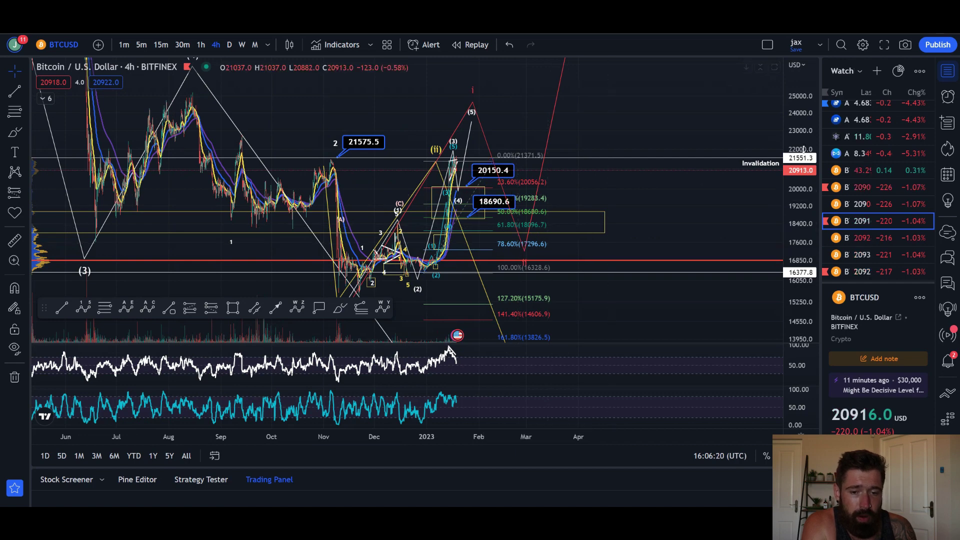
{"action": "left_click_drag", "start_coordinate": [784, 173], "coordinate": [778, 242]}
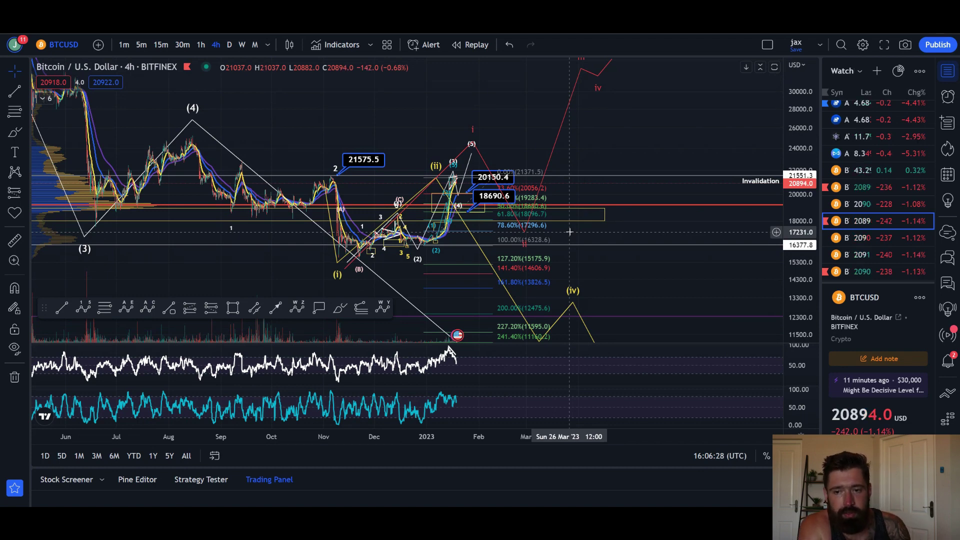
Return the chart to the 1h interval and examine the projected wave (4) pullback into the yellow box
{"action": "left_click", "coordinate": [200, 45]}
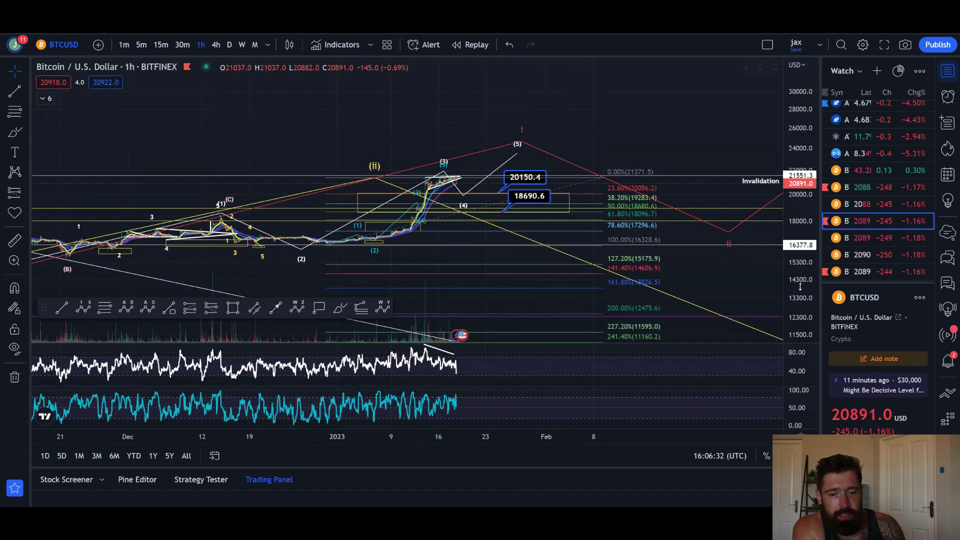
{"action": "left_click_drag", "start_coordinate": [800, 286], "coordinate": [800, 139]}
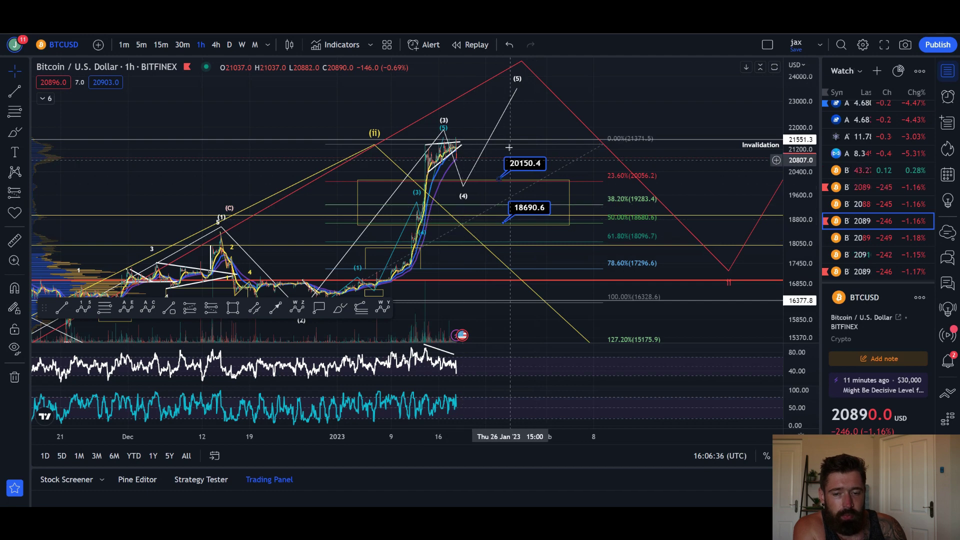
{"action": "left_click_drag", "start_coordinate": [288, 99], "coordinate": [465, 104]}
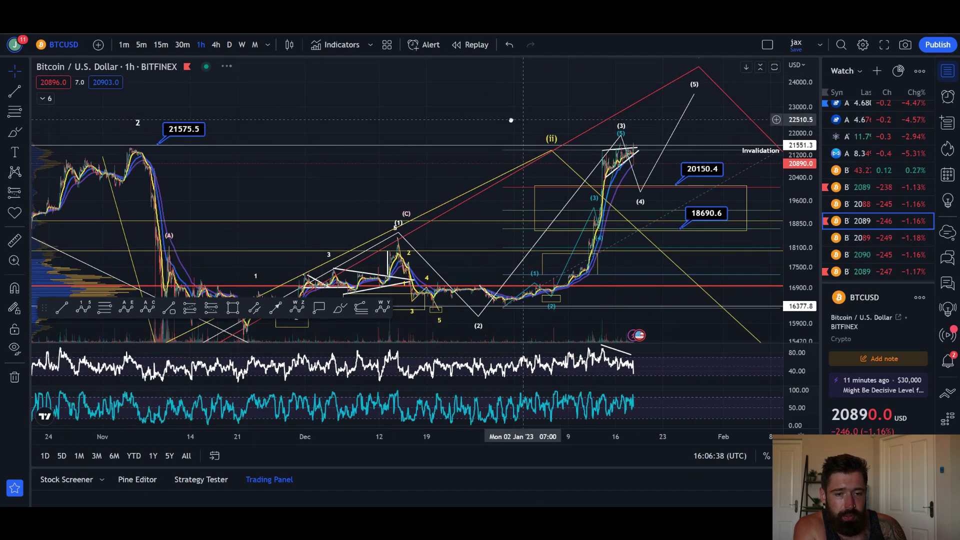
{"action": "left_click_drag", "start_coordinate": [580, 127], "coordinate": [470, 120]}
{"action": "scroll", "coordinate": [528, 179], "scroll_direction": "up", "scroll_amount": 3}
{"action": "left_click", "coordinate": [484, 176]}
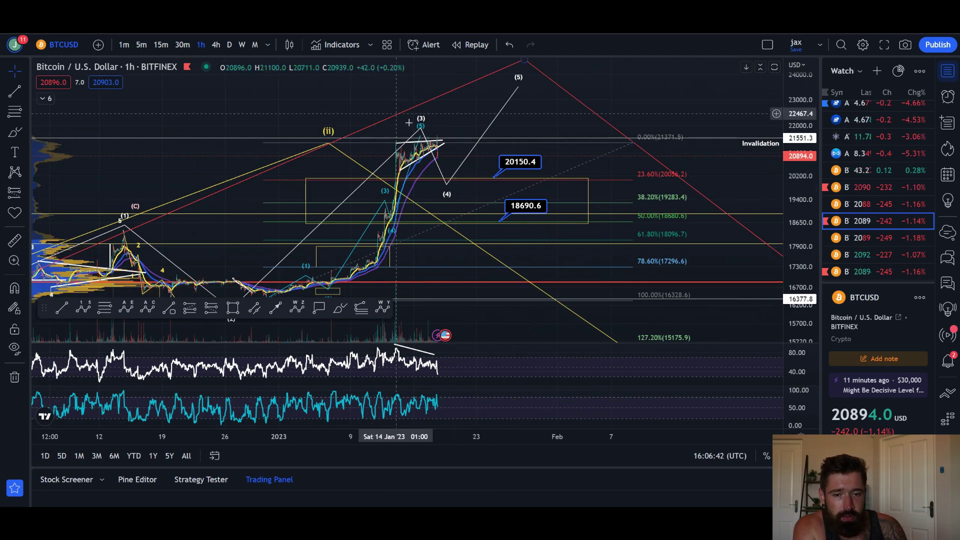
{"action": "left_click_drag", "start_coordinate": [343, 100], "coordinate": [412, 116]}
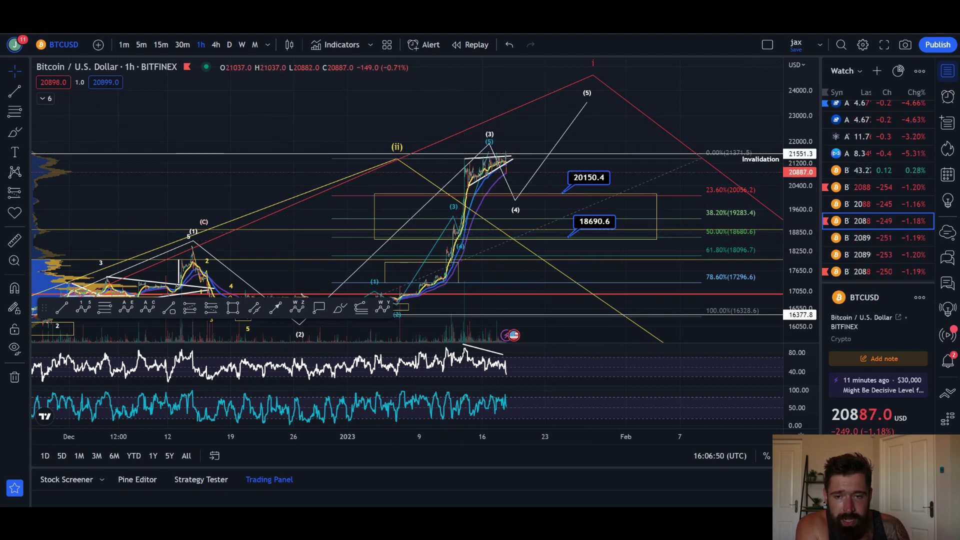
Open the daily BTCUSD Coinbase chart and examine the descending channel with its wave iv and v projection
{"action": "left_click", "coordinate": [350, 28]}
{"action": "scroll", "coordinate": [379, 150], "scroll_direction": "up", "scroll_amount": 3}
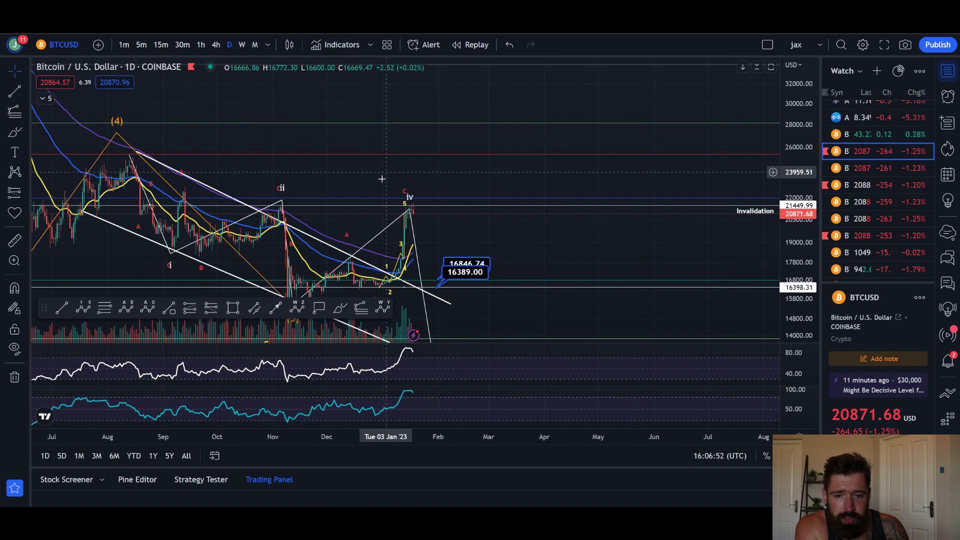
{"action": "left_click_drag", "start_coordinate": [411, 192], "coordinate": [516, 184]}
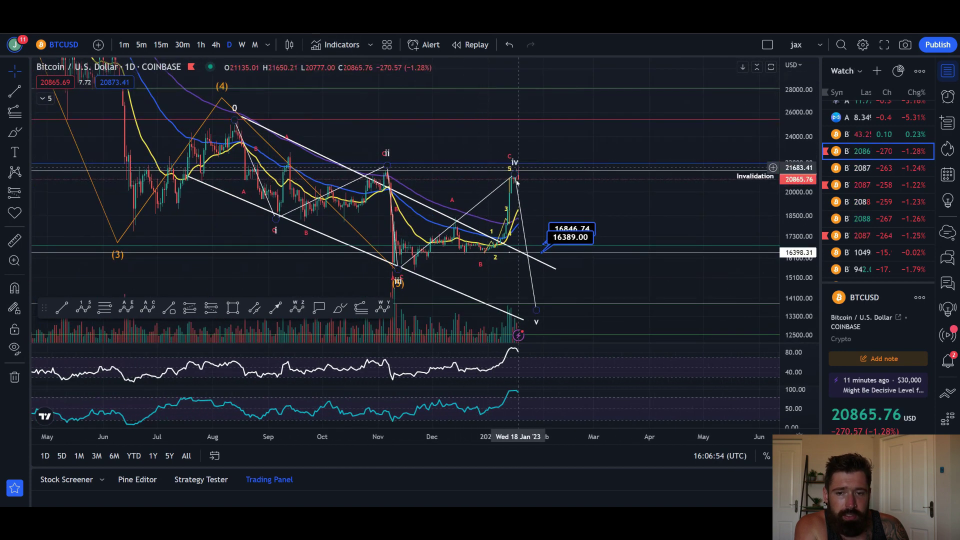
{"action": "left_click_drag", "start_coordinate": [793, 171], "coordinate": [788, 231]}
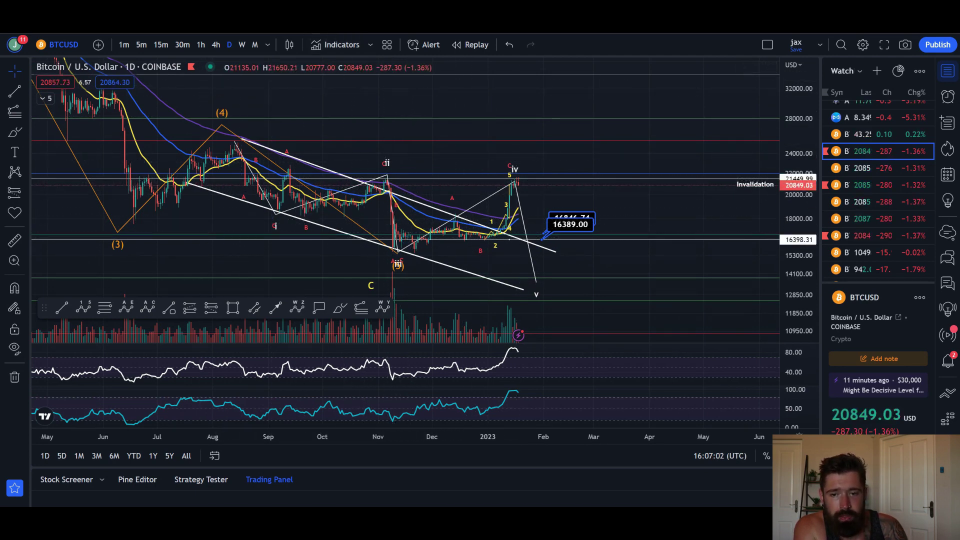
On the daily BTCUSD INDEX chart, brush-draw a projected pullback to about 19,800 and a rebound to about 23,000
{"action": "key", "text": "ctrl+Tab"}
{"action": "scroll", "coordinate": [461, 175], "scroll_direction": "up", "scroll_amount": 3}
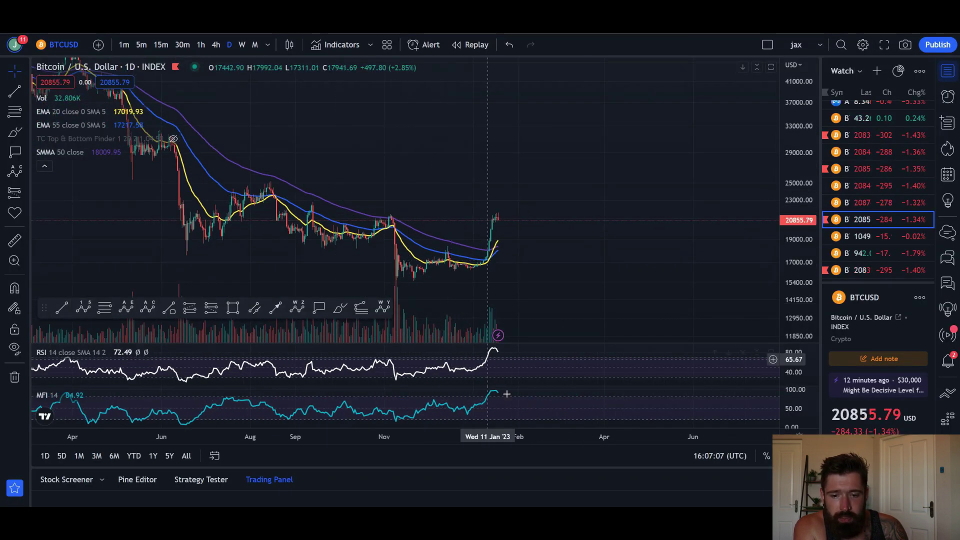
{"action": "left_click", "coordinate": [340, 308]}
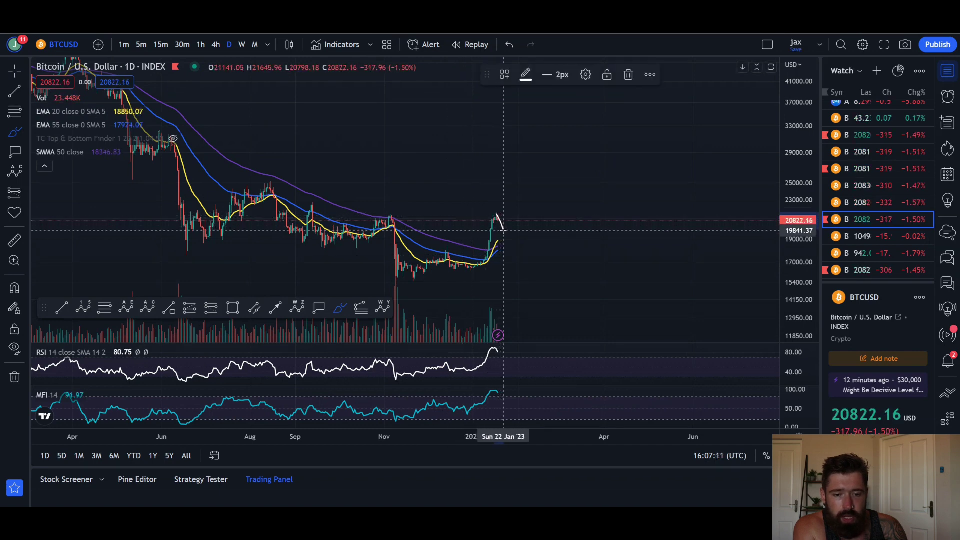
{"action": "left_click_drag", "start_coordinate": [495, 252], "coordinate": [514, 198]}
Examine the drawn projection against the daily moving averages, and return to the 1h Bitfinex chart
{"action": "scroll", "coordinate": [512, 182], "scroll_direction": "down", "scroll_amount": 3}
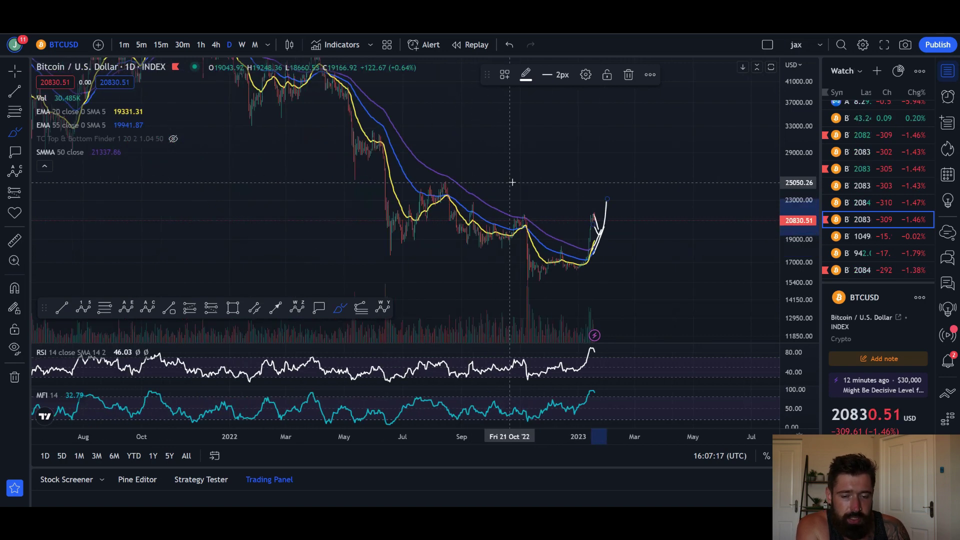
{"action": "scroll", "coordinate": [525, 220], "scroll_direction": "up", "scroll_amount": 3}
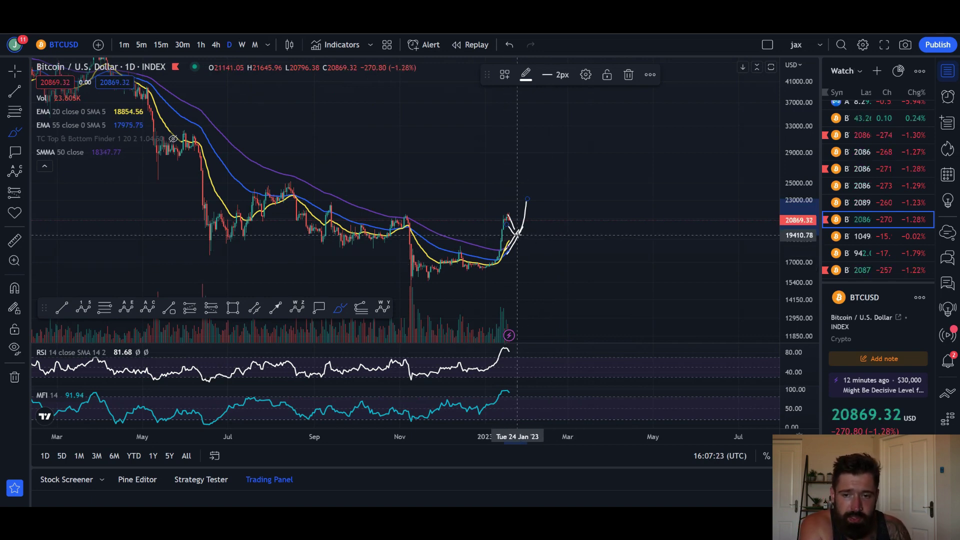
{"action": "left_click", "coordinate": [320, 27]}
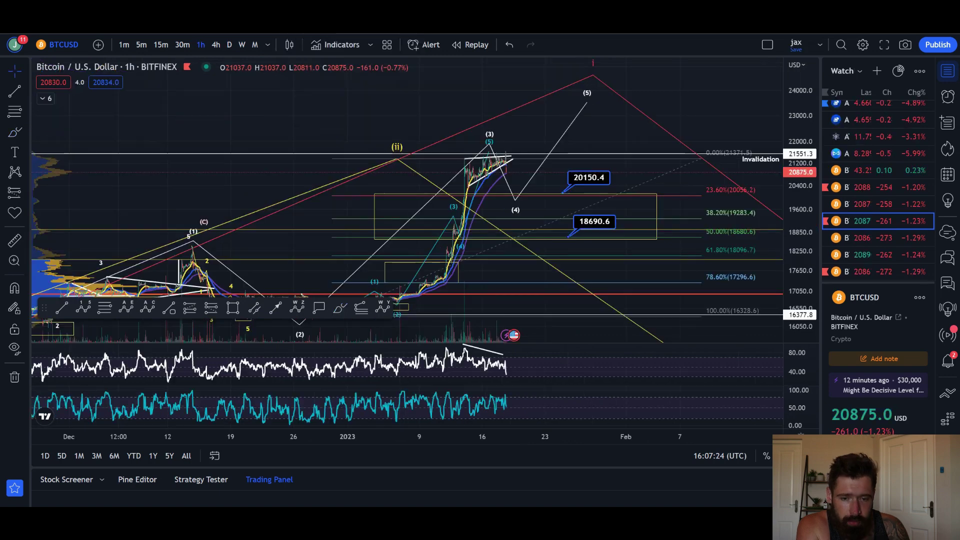
Examine the 1h wave (4) pullback zone between the 20150.4 and 18690.6 labels against the Fibonacci levels and wave (5) projection
{"action": "scroll", "coordinate": [518, 104], "scroll_direction": "up", "scroll_amount": 2}
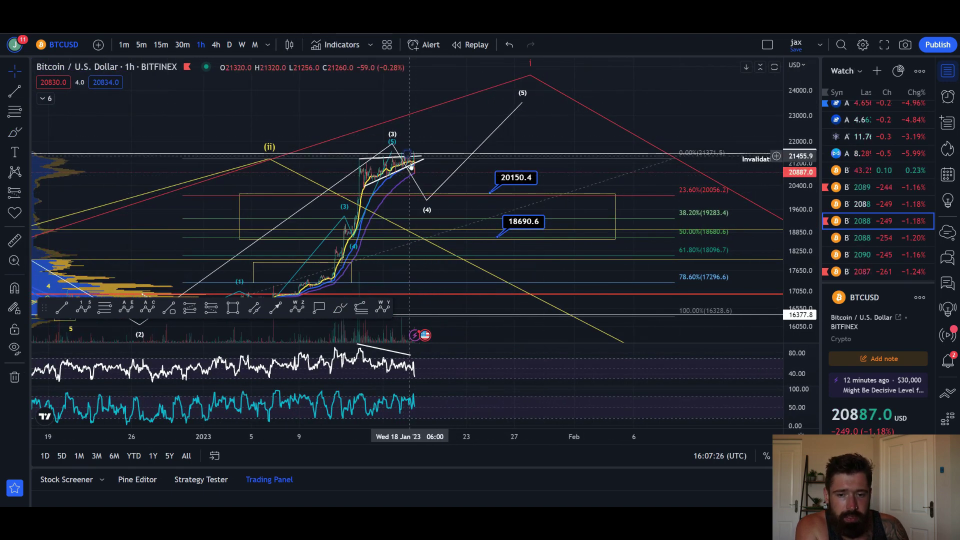
{"action": "left_click_drag", "start_coordinate": [805, 274], "coordinate": [803, 166]}
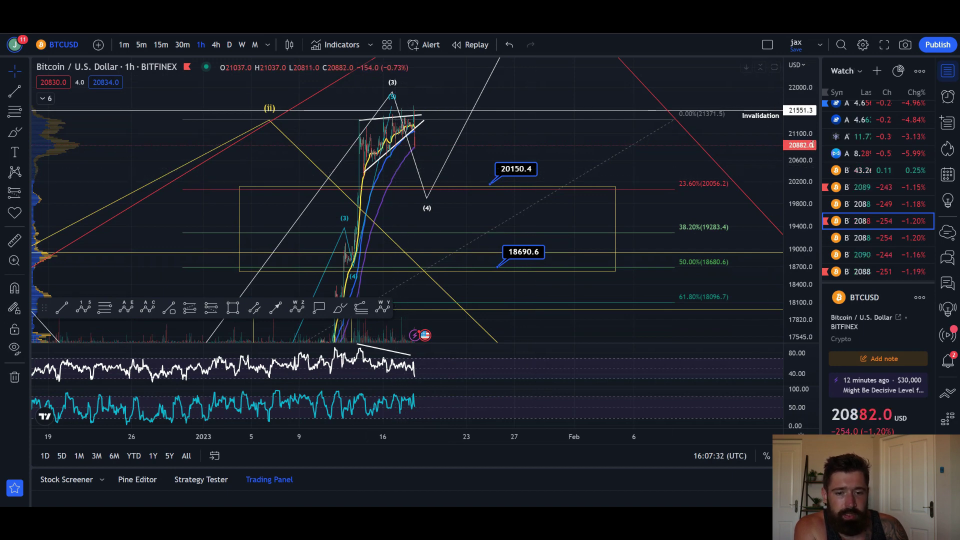
{"action": "left_click_drag", "start_coordinate": [800, 185], "coordinate": [800, 250]}
{"action": "scroll", "coordinate": [458, 178], "scroll_direction": "down", "scroll_amount": 2}
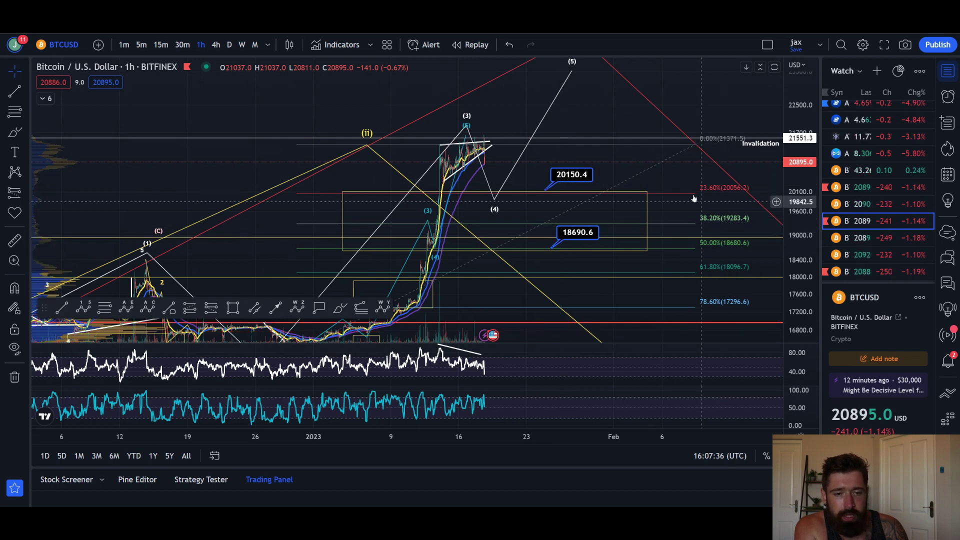
{"action": "scroll", "coordinate": [700, 226], "scroll_direction": "down", "scroll_amount": 2}
{"action": "scroll", "coordinate": [725, 205], "scroll_direction": "down", "scroll_amount": 2}
{"action": "scroll", "coordinate": [743, 185], "scroll_direction": "up", "scroll_amount": 1}
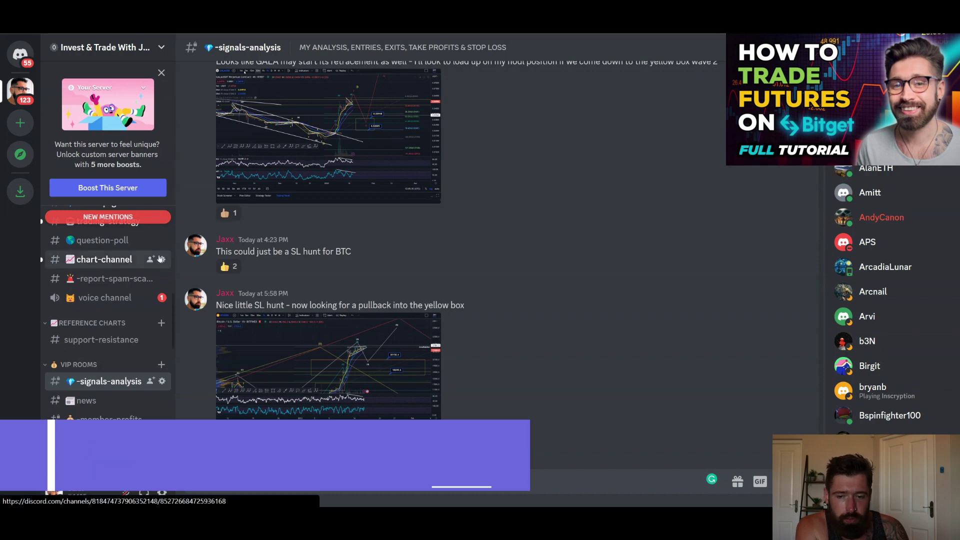
Switch to Discord and review the members' recent Bitcoin setups and messages in the chart-channel
{"action": "left_click", "coordinate": [160, 259]}
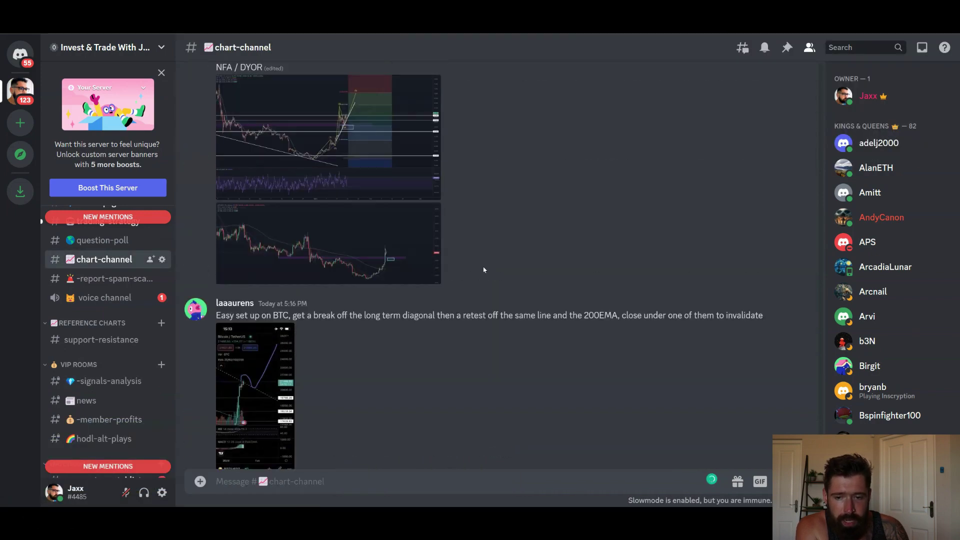
{"action": "scroll", "coordinate": [484, 270], "scroll_direction": "up", "scroll_amount": 10}
{"action": "scroll", "coordinate": [484, 270], "scroll_direction": "down", "scroll_amount": 8}
{"action": "scroll", "coordinate": [484, 270], "scroll_direction": "down", "scroll_amount": 8}
{"action": "scroll", "coordinate": [104, 310], "scroll_direction": "down", "scroll_amount": 3}
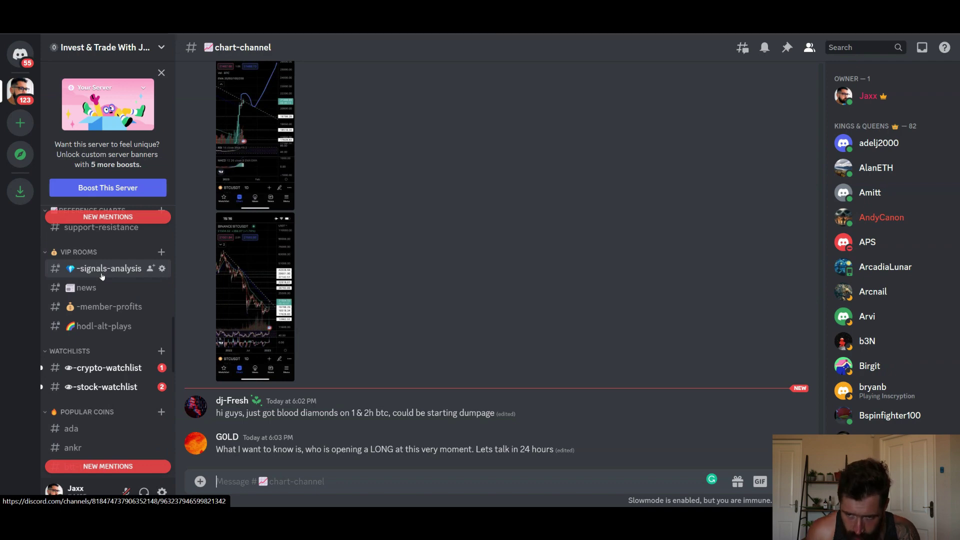
Open the news channel and review its posts on BTC accumulation and the MATIC hard fork
{"action": "left_click", "coordinate": [90, 288]}
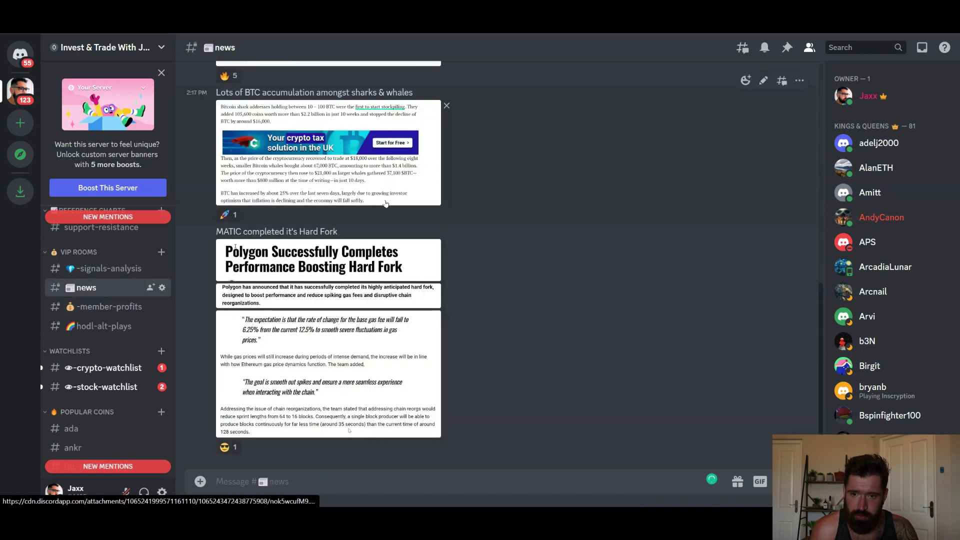
{"action": "scroll", "coordinate": [385, 203], "scroll_direction": "up", "scroll_amount": 10}
{"action": "scroll", "coordinate": [192, 316], "scroll_direction": "down", "scroll_amount": 10}
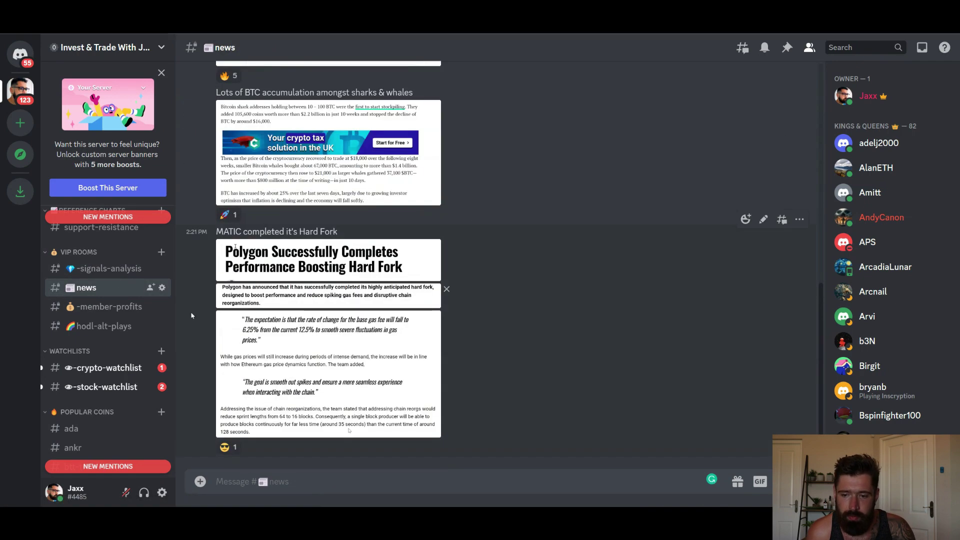